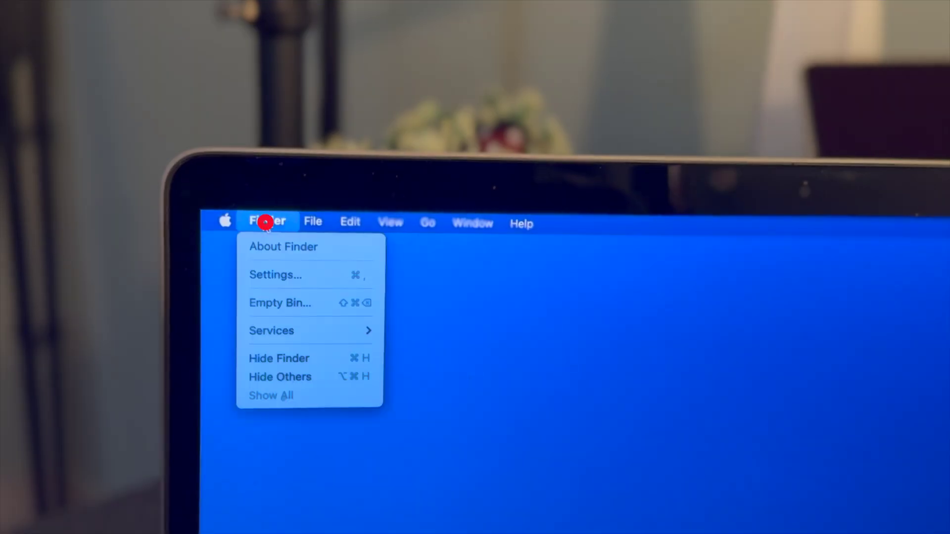
Tick Hard disks under Show these items on the desktop in Finder Settings' General tab
{"action": "left_click", "coordinate": [281, 279]}
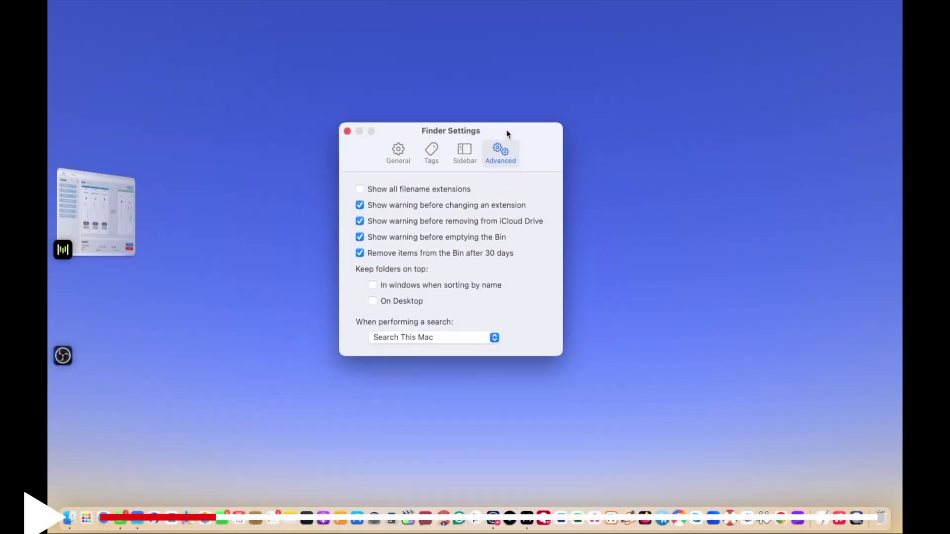
{"action": "left_click", "coordinate": [398, 151]}
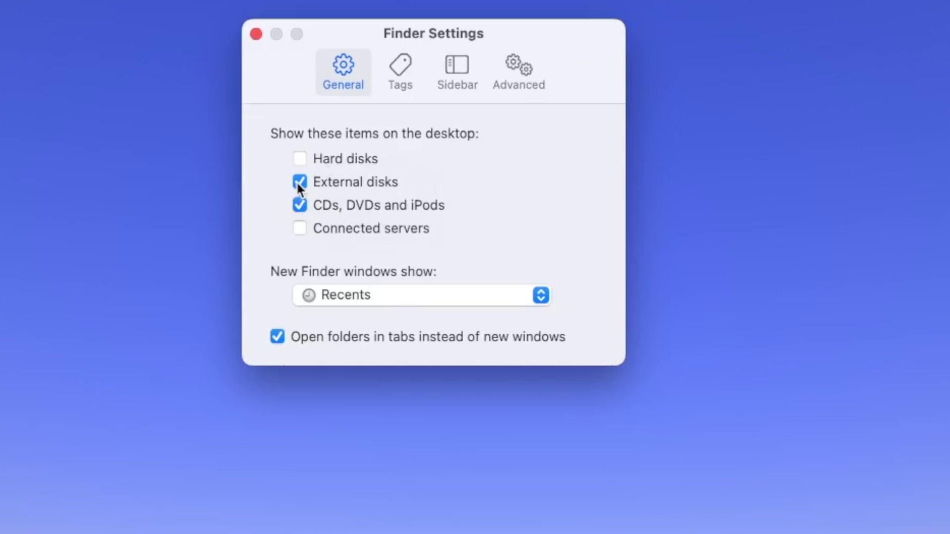
{"action": "left_click", "coordinate": [299, 158]}
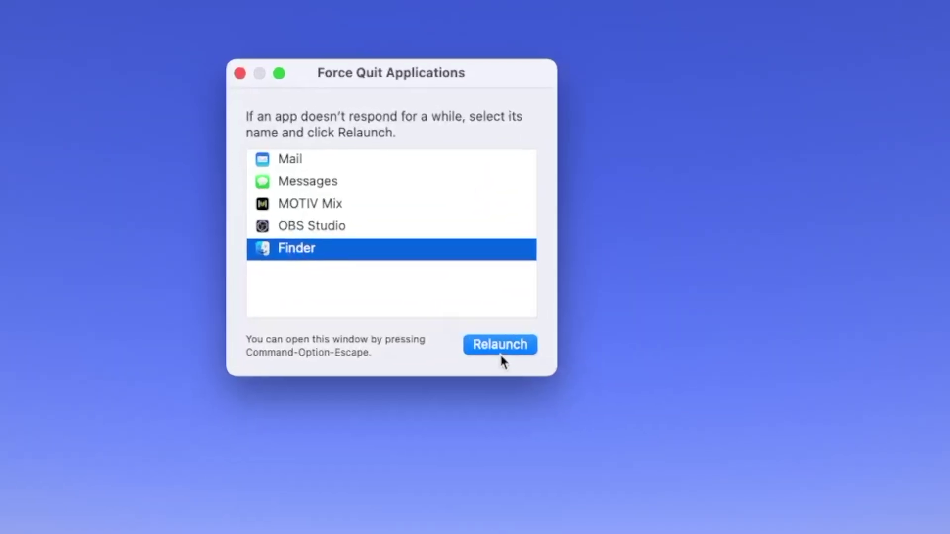
Relaunch Finder from Force Quit Applications and confirm the relaunch
{"action": "left_click", "coordinate": [489, 314]}
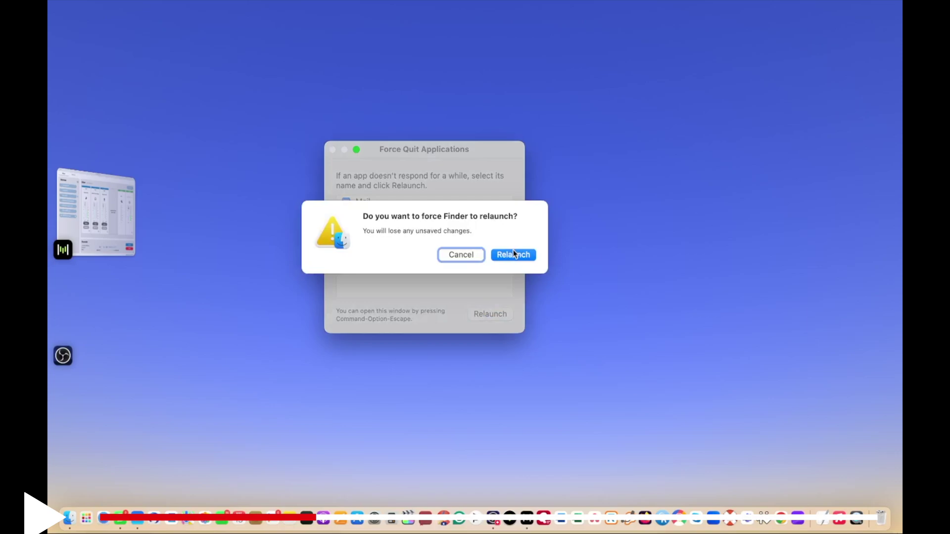
{"action": "left_click", "coordinate": [518, 252]}
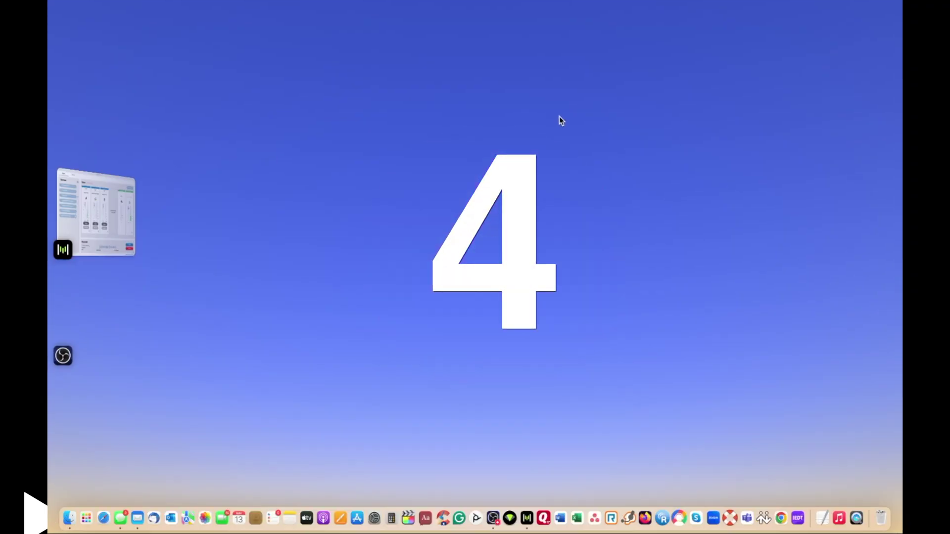
Add a New Folder to the desktop through its right-click menu
{"action": "right_click", "coordinate": [559, 117]}
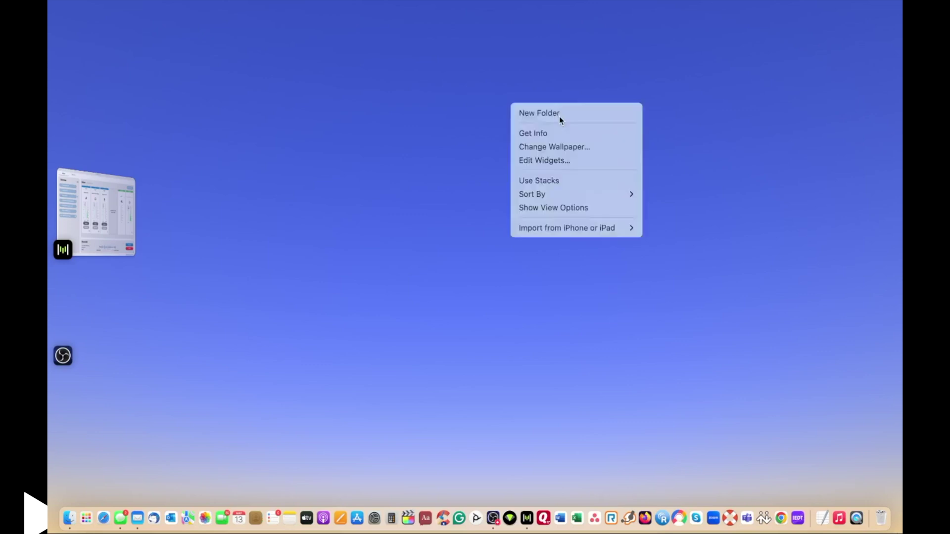
{"action": "left_click", "coordinate": [559, 117]}
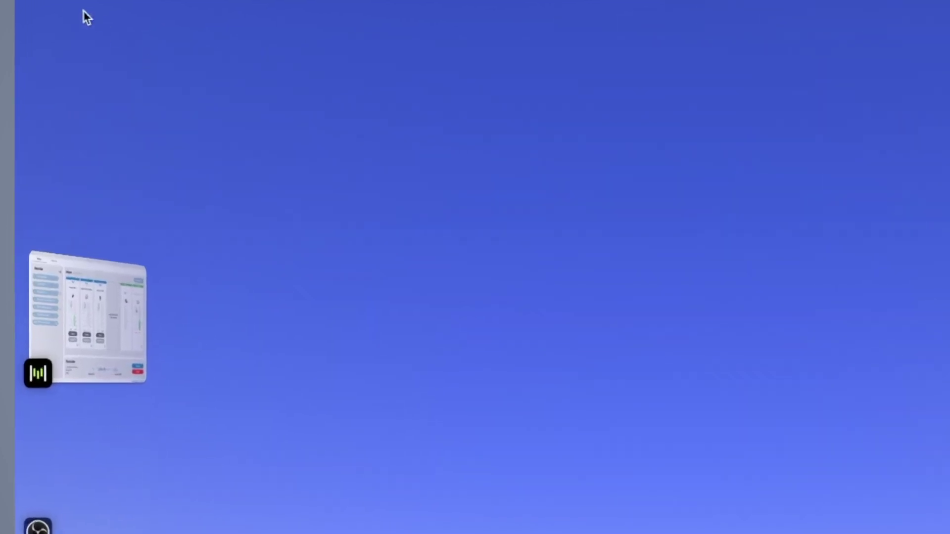
Open System Settings from the Apple menu and go to the Apple ID account page
{"action": "left_click", "coordinate": [17, 0]}
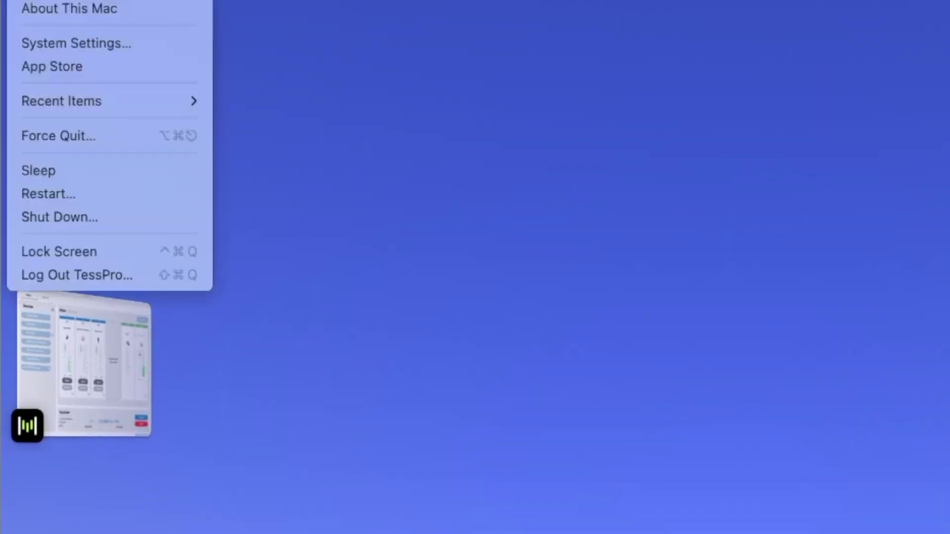
{"action": "left_click", "coordinate": [117, 40]}
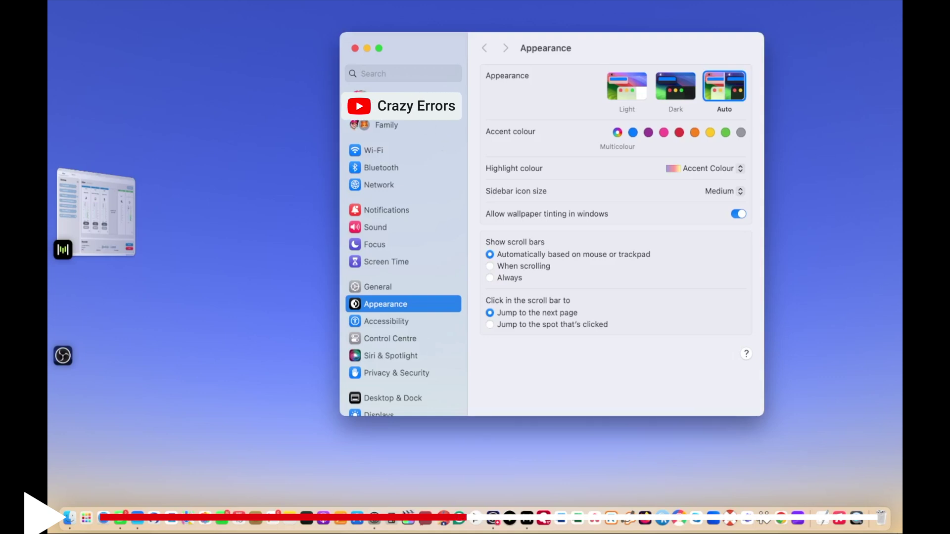
{"action": "left_click", "coordinate": [403, 104]}
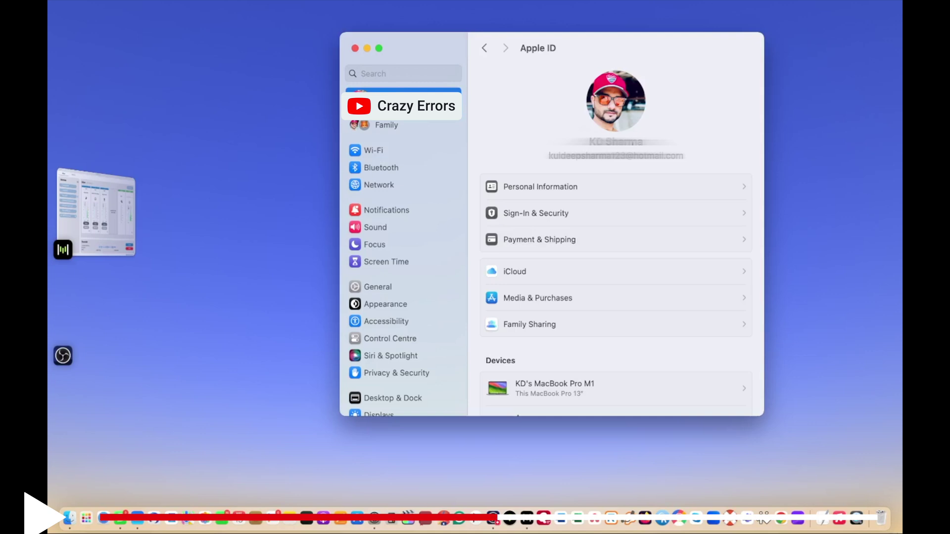
{"action": "scroll", "coordinate": [592, 180], "scroll_direction": "down", "scroll_amount": 5}
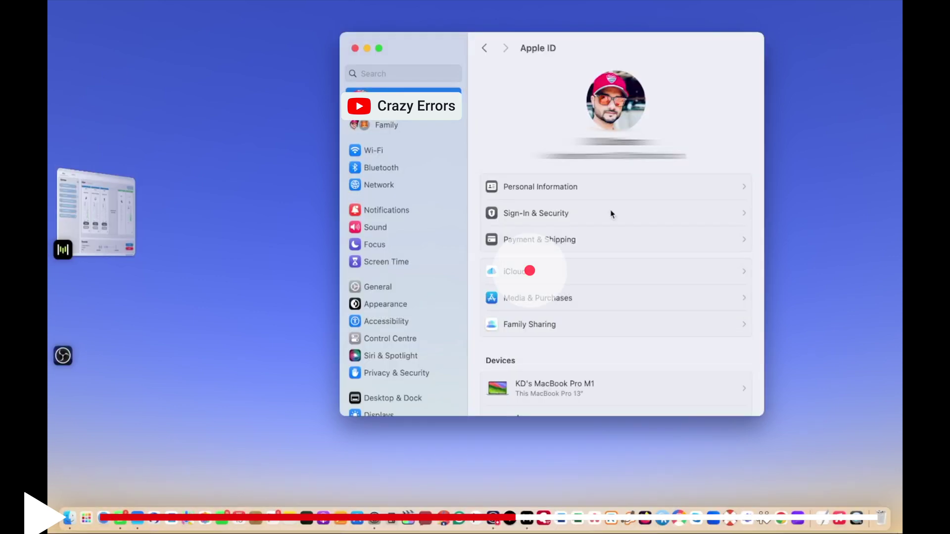
Switch on Desktop & Documents Folders under iCloud > iCloud Drive and confirm with Done
{"action": "scroll", "coordinate": [611, 213], "scroll_direction": "down", "scroll_amount": 2}
{"action": "left_click", "coordinate": [537, 239]}
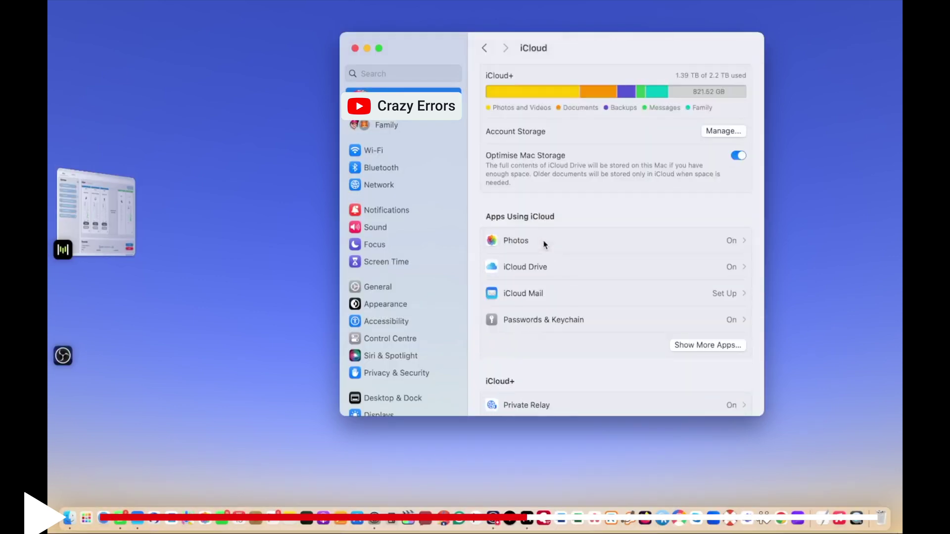
{"action": "left_click", "coordinate": [528, 267]}
{"action": "scroll", "coordinate": [527, 267], "scroll_direction": "down", "scroll_amount": 1}
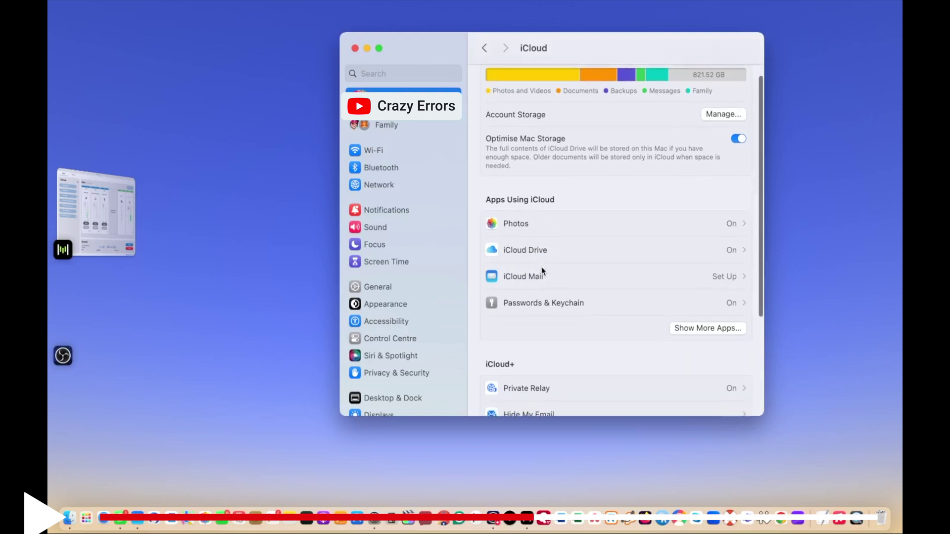
{"action": "left_click", "coordinate": [530, 250]}
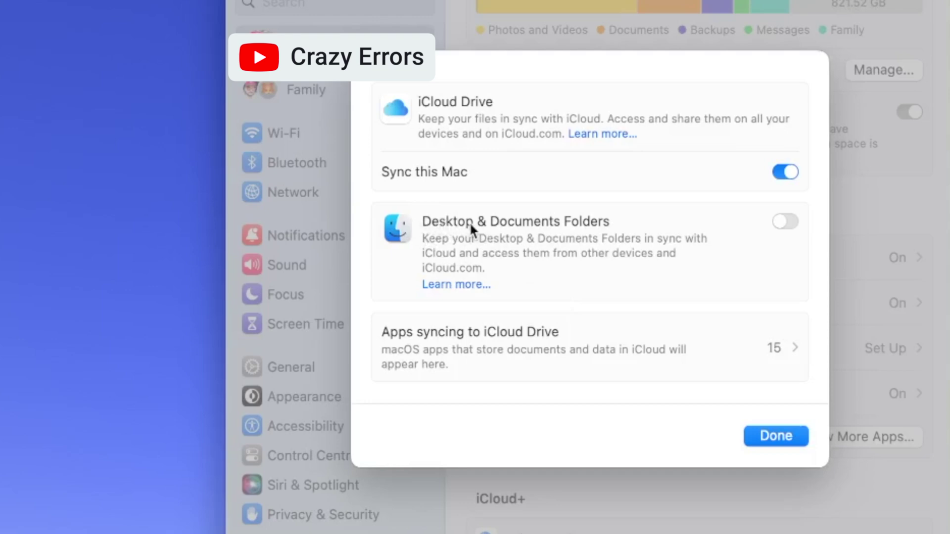
{"action": "left_click", "coordinate": [791, 223]}
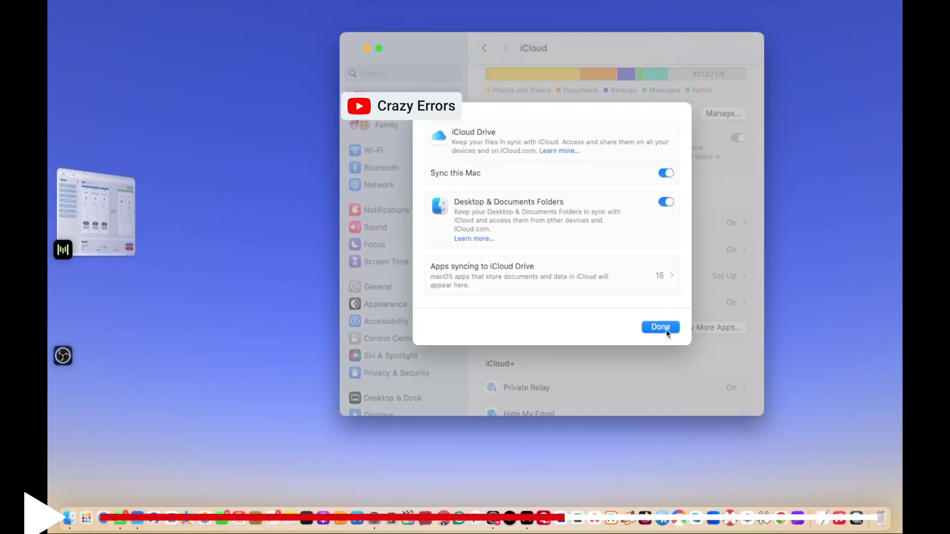
{"action": "left_click", "coordinate": [666, 330]}
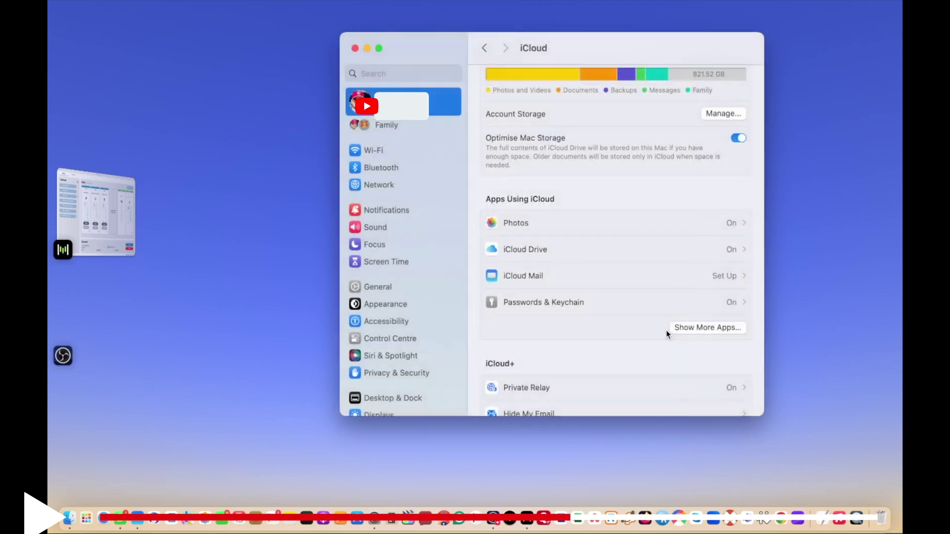
{"action": "left_click", "coordinate": [803, 244]}
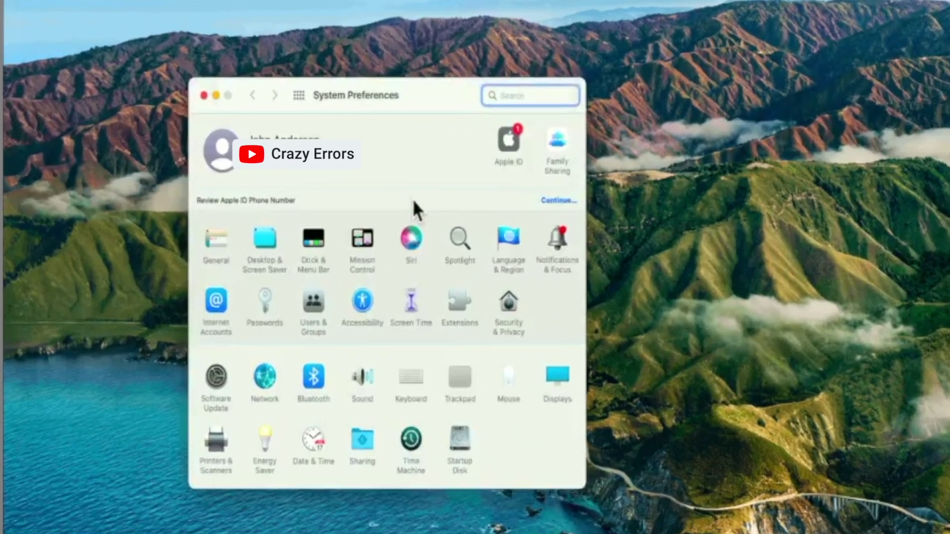
Show the Apple ID pane with Overview, iCloud and Media & Purchases in System Preferences
{"action": "mouse_move", "coordinate": [413, 202]}
{"action": "left_click", "coordinate": [224, 402]}
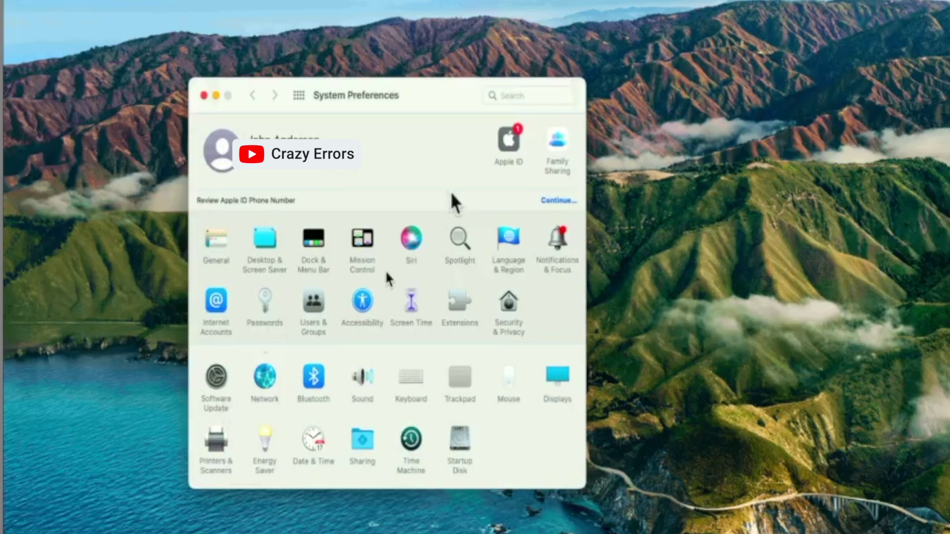
{"action": "left_click", "coordinate": [509, 147]}
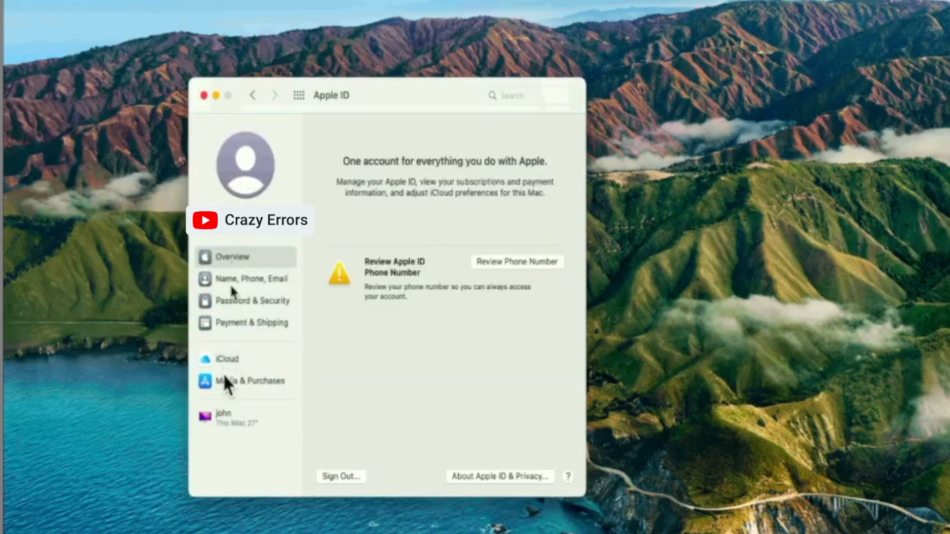
Turn iCloud Drive off, choosing Stop Updating and Turn Off, then re-check iCloud Drive
{"action": "left_click", "coordinate": [230, 360]}
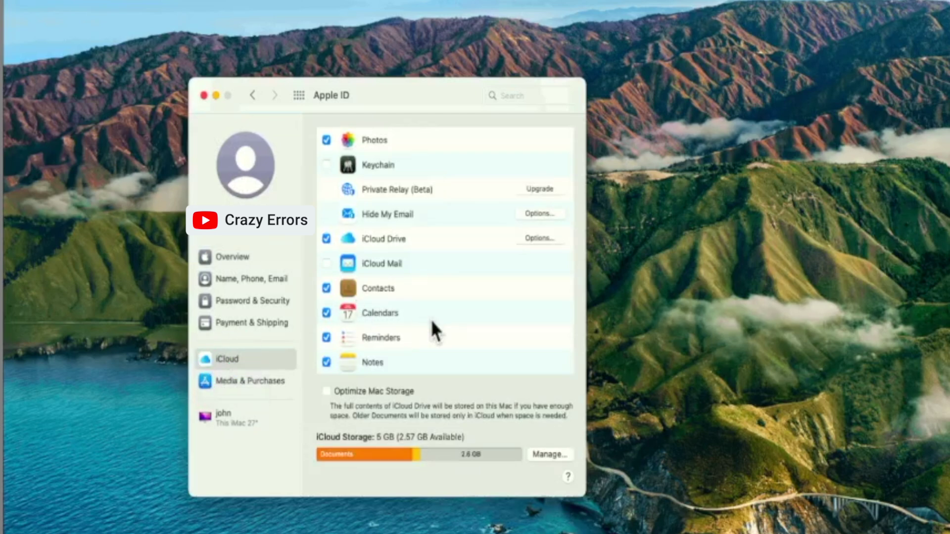
{"action": "scroll", "coordinate": [432, 323], "scroll_direction": "down", "scroll_amount": 5}
{"action": "scroll", "coordinate": [432, 323], "scroll_direction": "up", "scroll_amount": 5}
{"action": "left_click", "coordinate": [326, 239]}
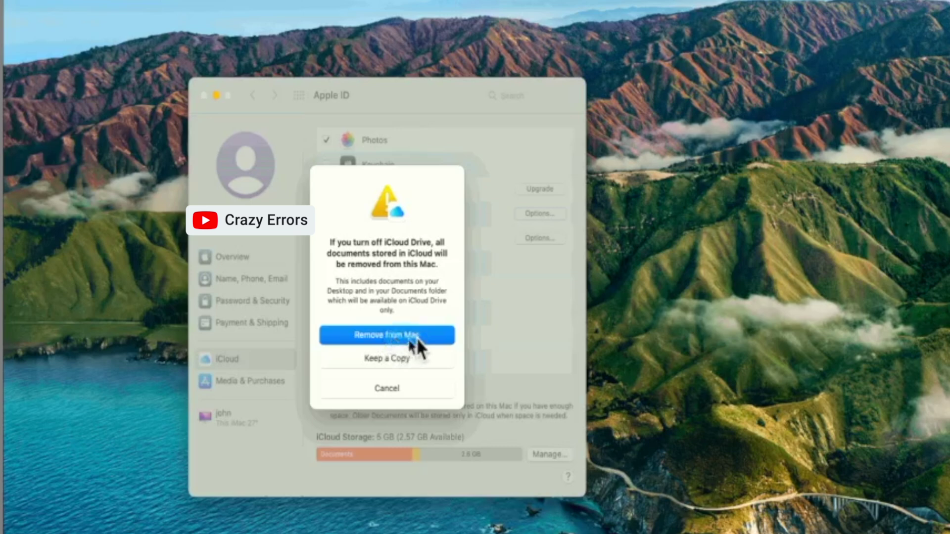
{"action": "left_click", "coordinate": [377, 336]}
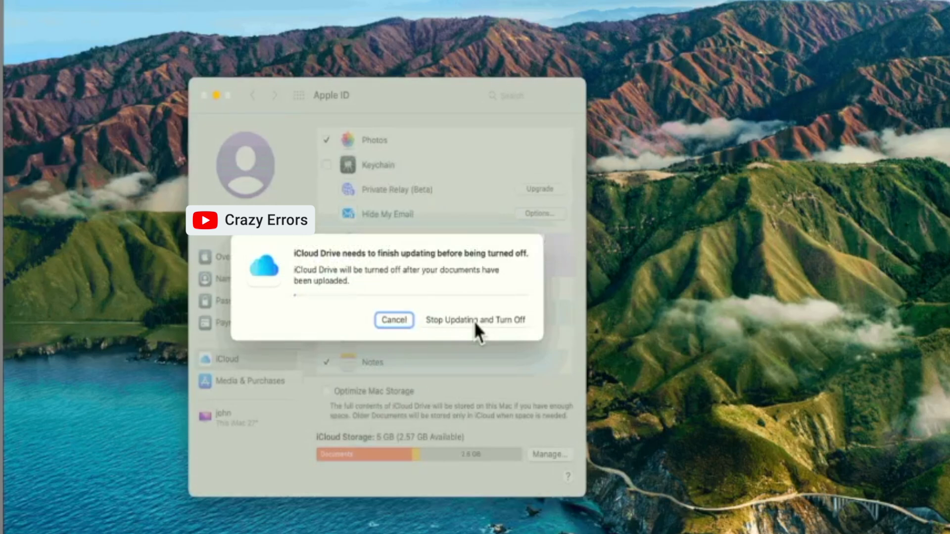
{"action": "left_click", "coordinate": [475, 321]}
{"action": "left_click", "coordinate": [373, 348]}
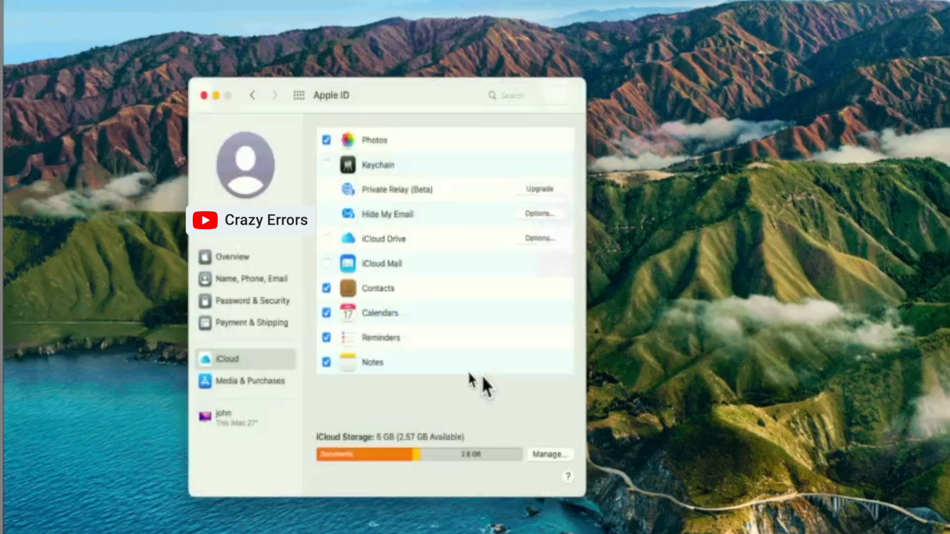
{"action": "left_click", "coordinate": [327, 240]}
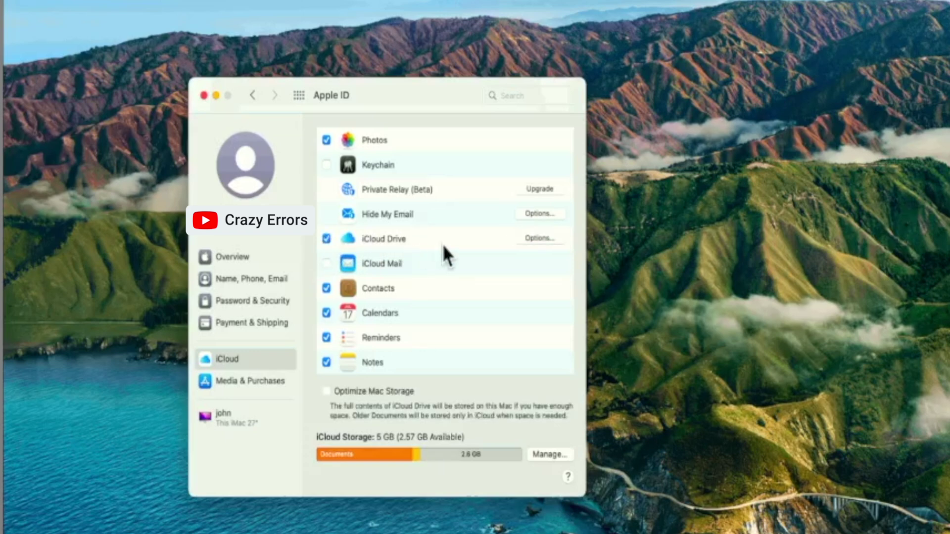
Uncheck Desktop & Documents Folders in iCloud Drive Options and confirm Turn Off
{"action": "left_click", "coordinate": [540, 239]}
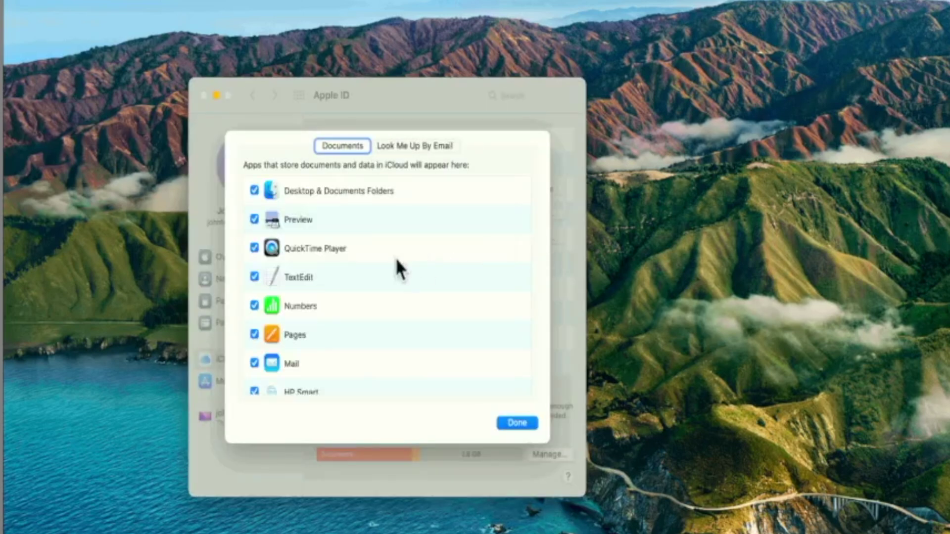
{"action": "left_click", "coordinate": [254, 190]}
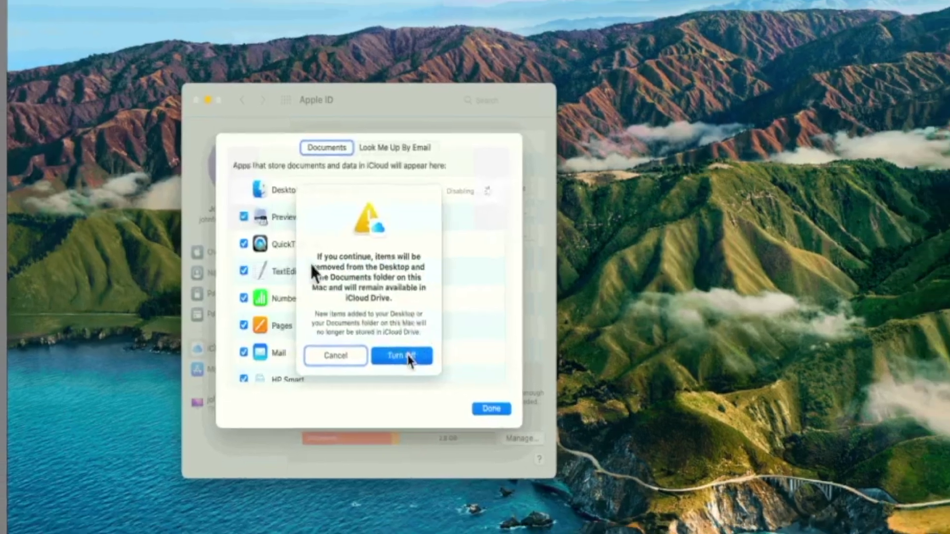
{"action": "left_click", "coordinate": [426, 368]}
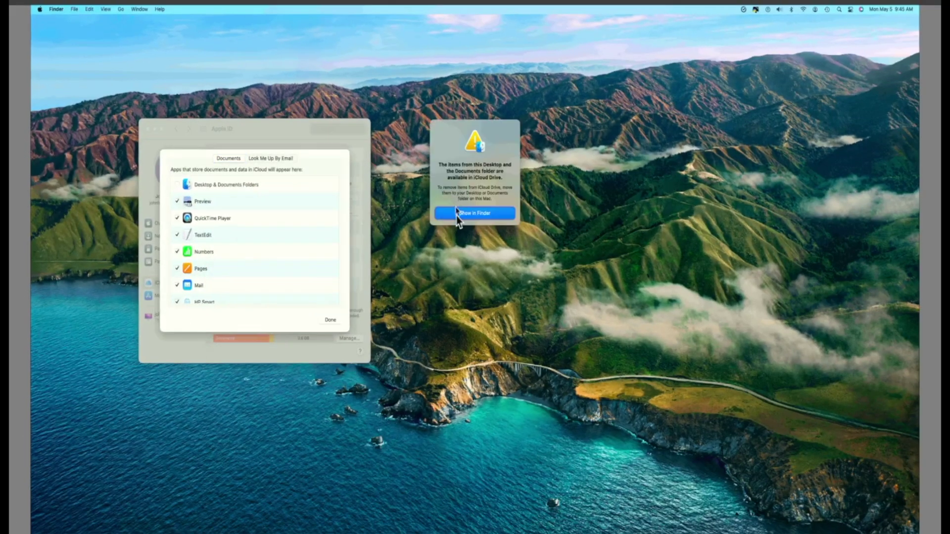
Show the iCloud Drive files in Finder and open the Desktop folder
{"action": "left_click", "coordinate": [456, 213]}
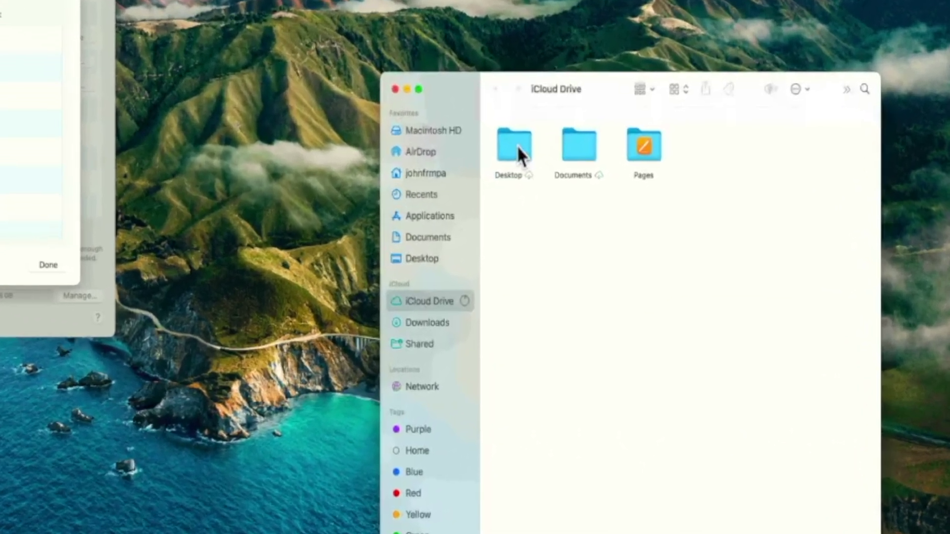
{"action": "left_click", "coordinate": [611, 250]}
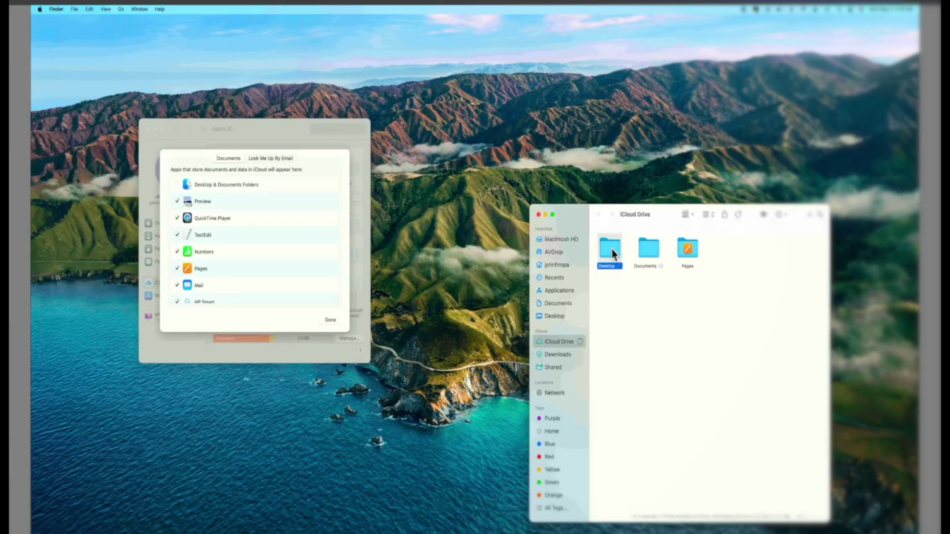
{"action": "double_click", "coordinate": [612, 252]}
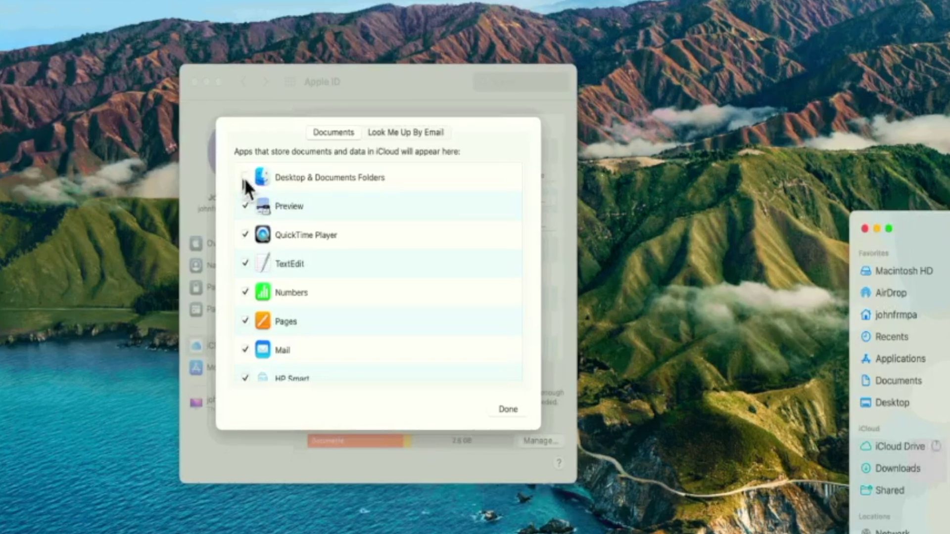
Re-check Desktop & Documents Folders, apply with Done, and close the Finder window
{"action": "left_click", "coordinate": [246, 178]}
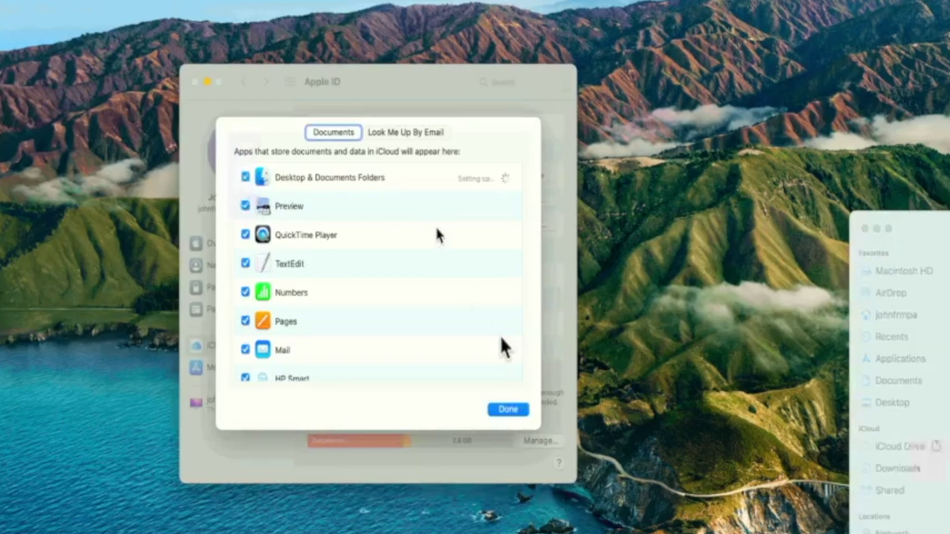
{"action": "left_click", "coordinate": [506, 409]}
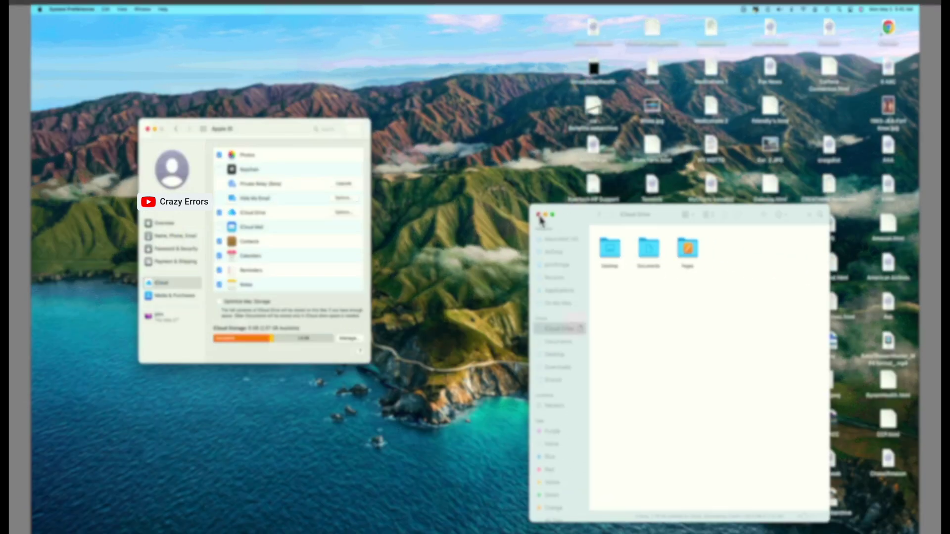
{"action": "left_click", "coordinate": [539, 216]}
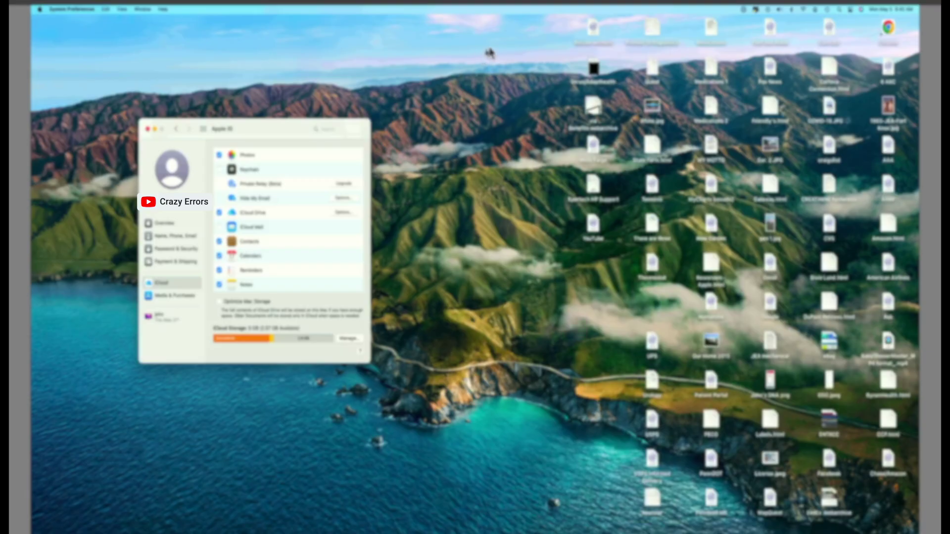